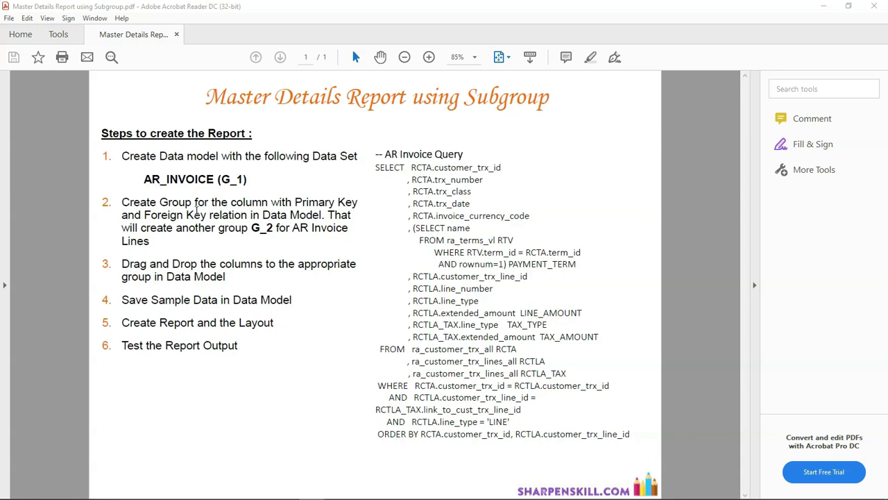
Highlight the header table ra_customer_trx_all and every use of its RCTA alias in AR_Invoice.sql.
drag(144, 179, 214, 181)
click(311, 352)
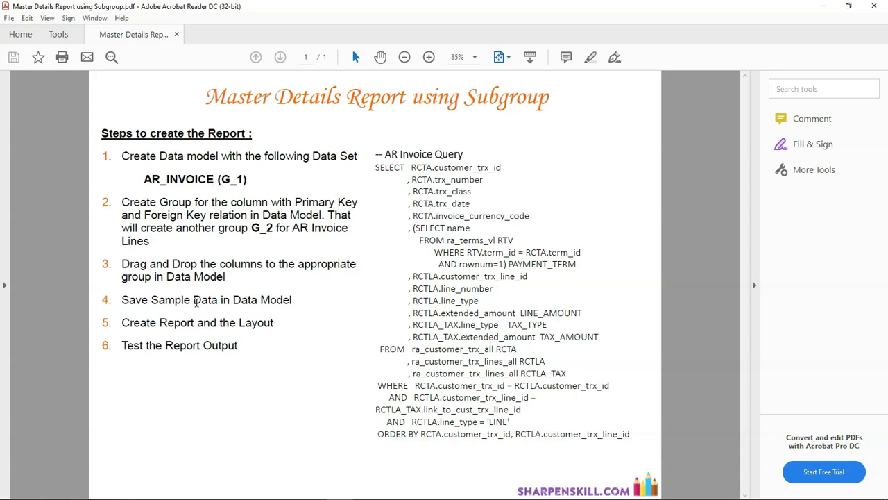
key(alt+Tab)
key(alt+Tab)
key(alt+Tab)
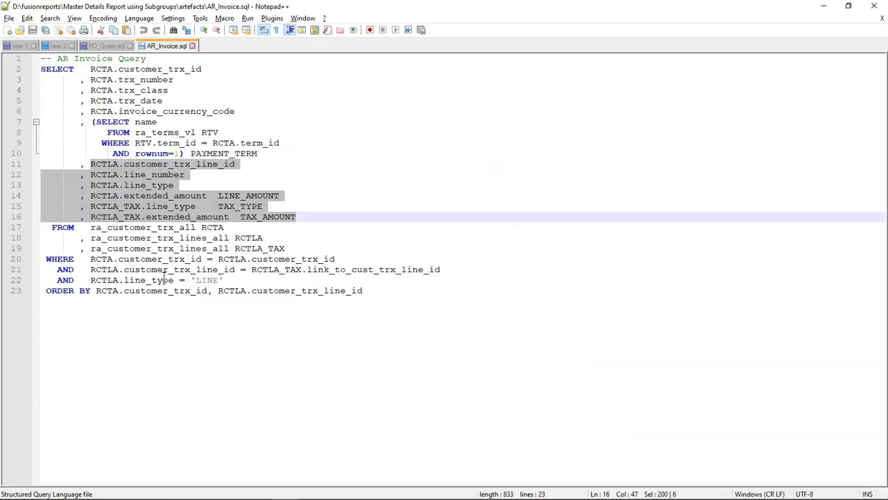
click(164, 278)
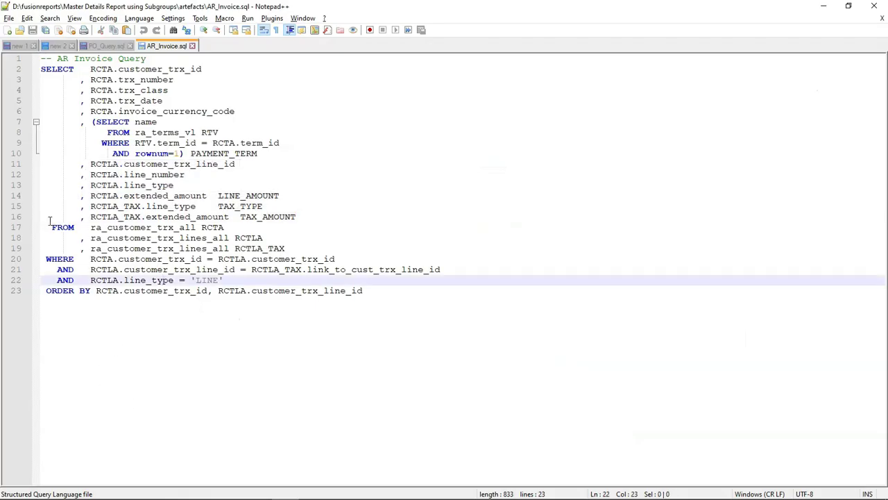
click(179, 269)
double_click(148, 230)
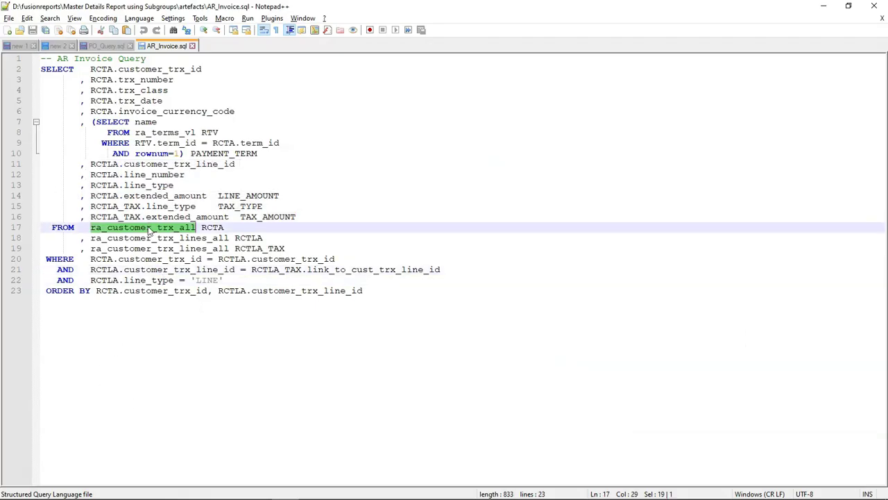
click(213, 227)
double_click(213, 227)
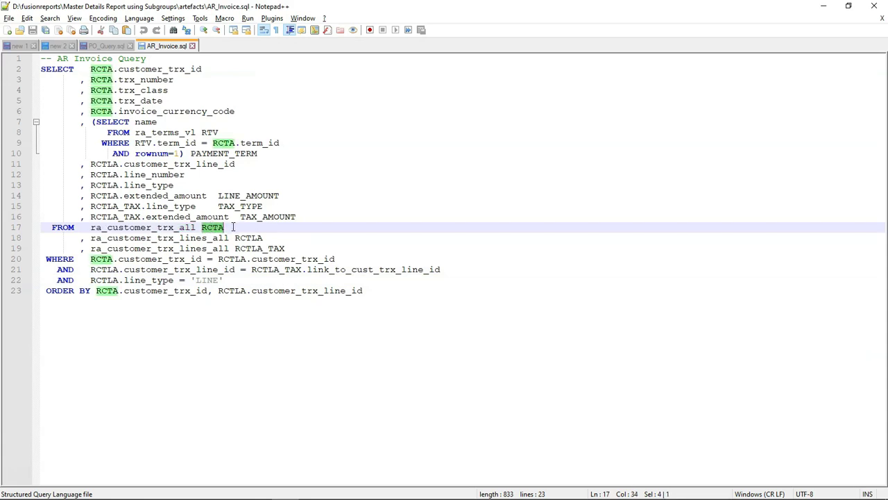
click(233, 227)
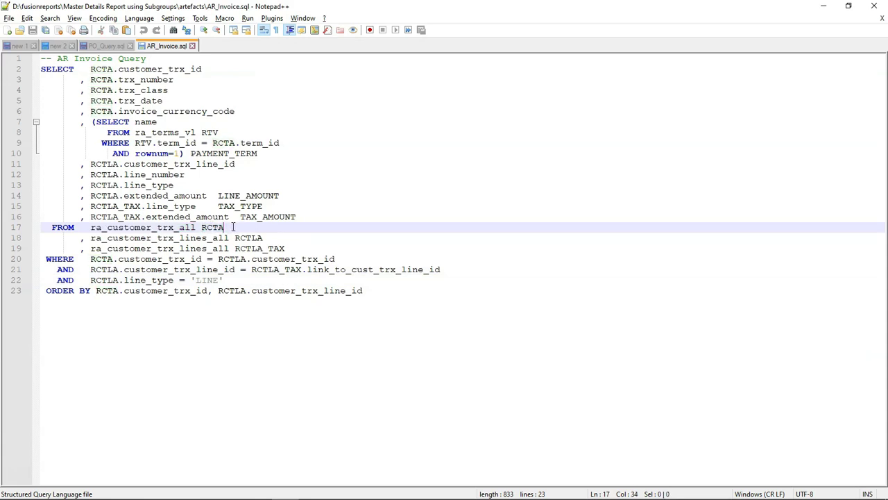
Highlight the header columns customer_trx_id, trx_number, trx_class, trx_date, invoice_currency_code and PAYMENT_TERM.
double_click(165, 70)
double_click(153, 79)
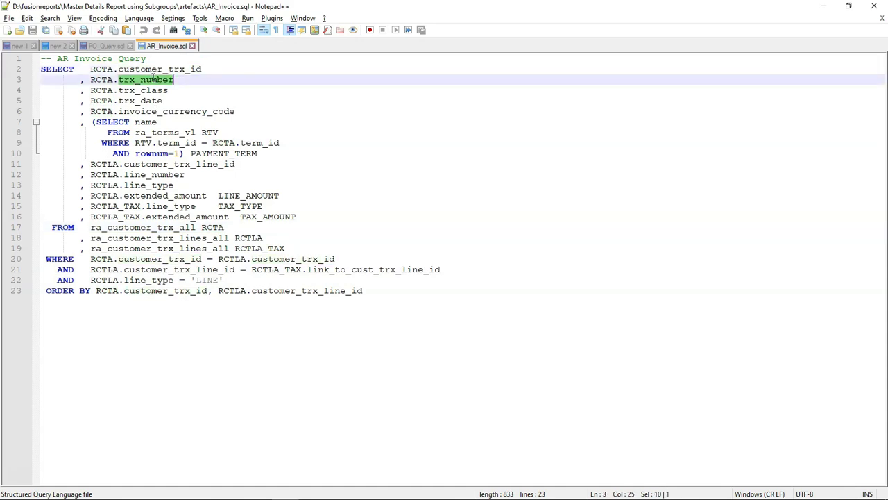
double_click(148, 91)
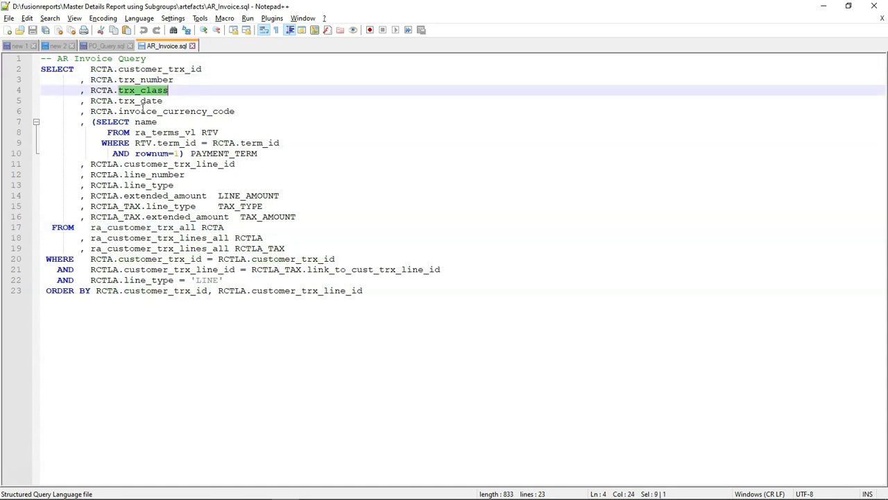
double_click(143, 101)
double_click(194, 111)
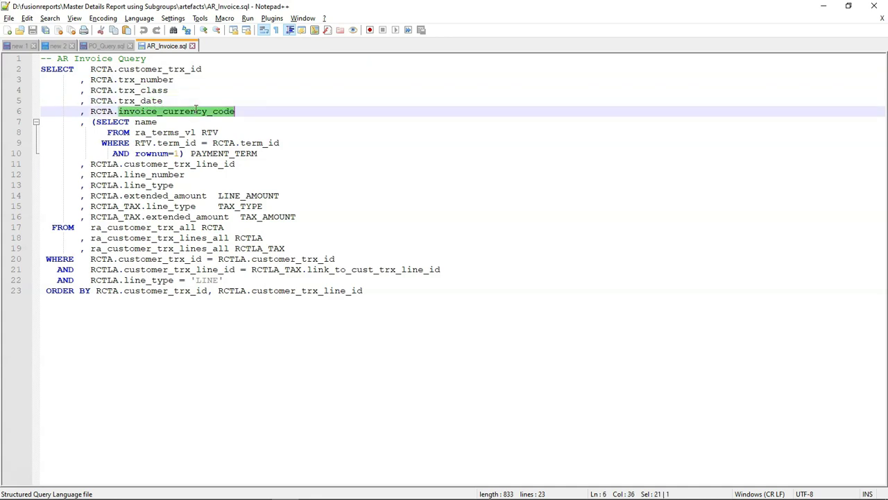
double_click(236, 154)
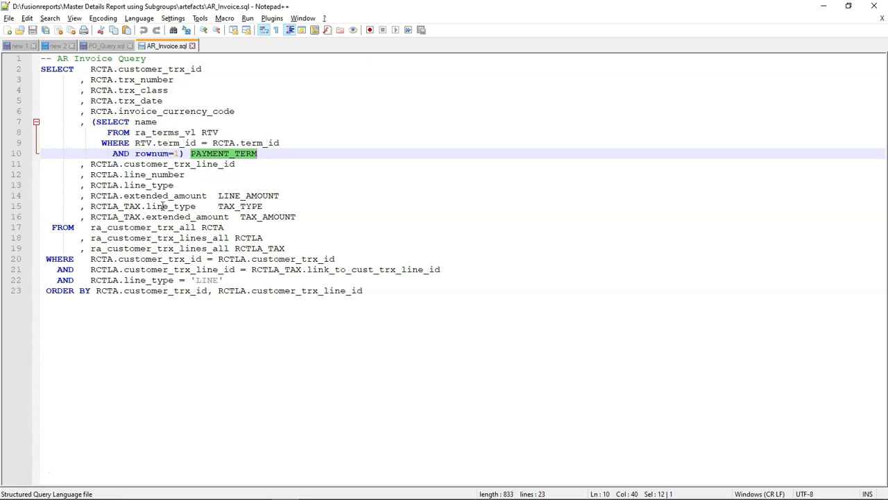
Highlight the invoice lines table, its RCTLA and RCTLA_TAX aliases, and the two tax columns.
double_click(124, 237)
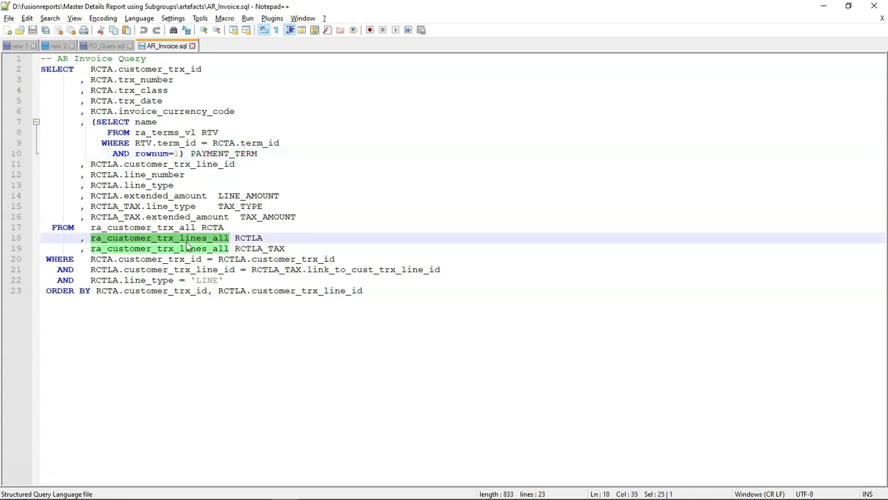
double_click(97, 164)
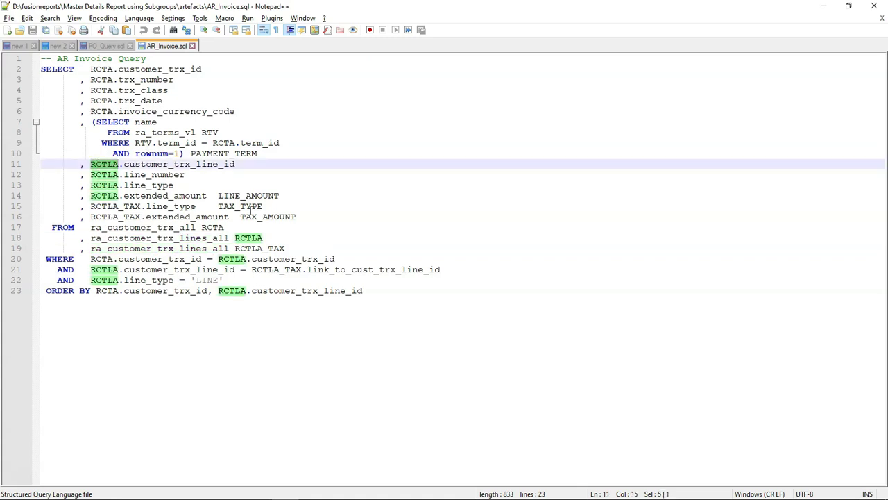
double_click(124, 248)
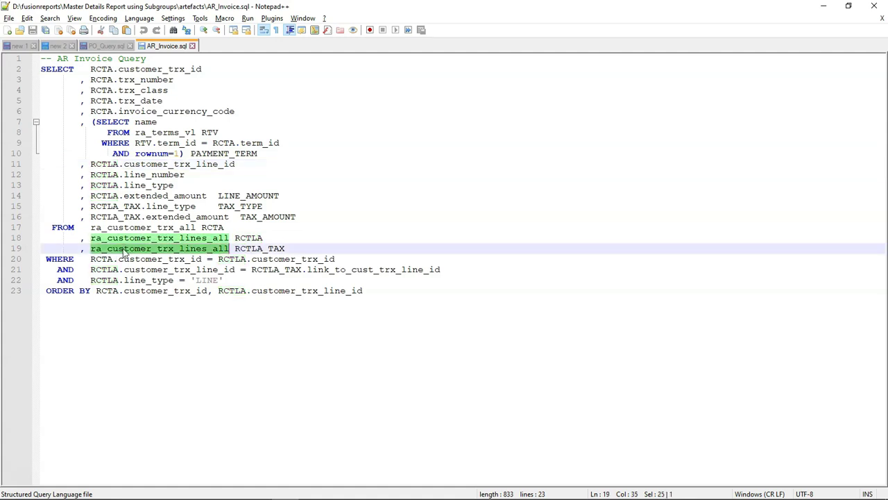
double_click(265, 248)
click(115, 217)
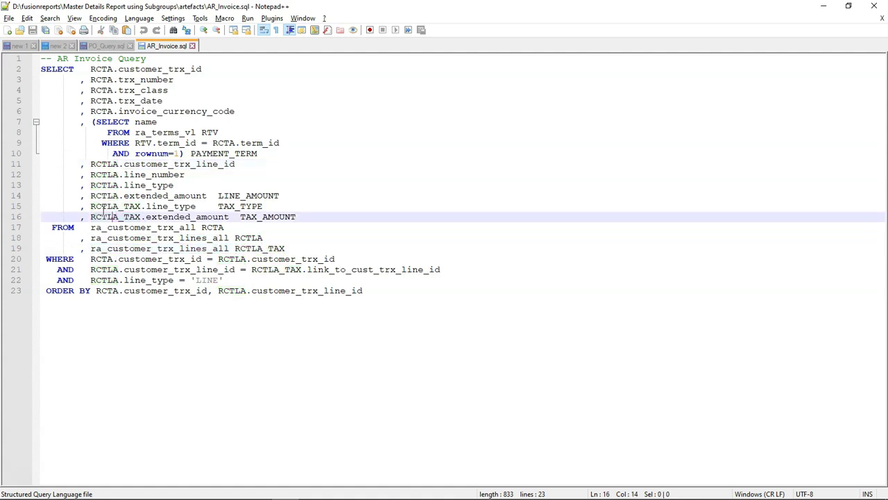
drag(90, 206, 319, 215)
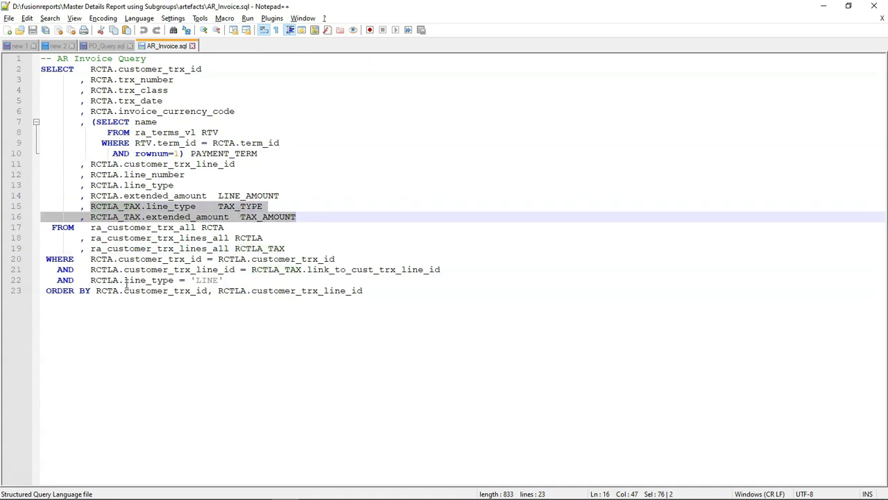
click(371, 290)
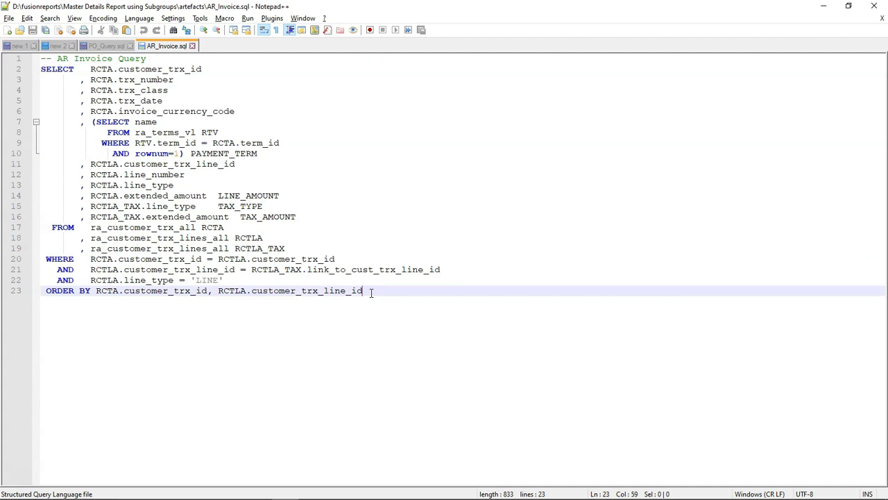
Highlight the customer_trx_id join and both tables, then return to the Oracle BI Catalog.
double_click(176, 70)
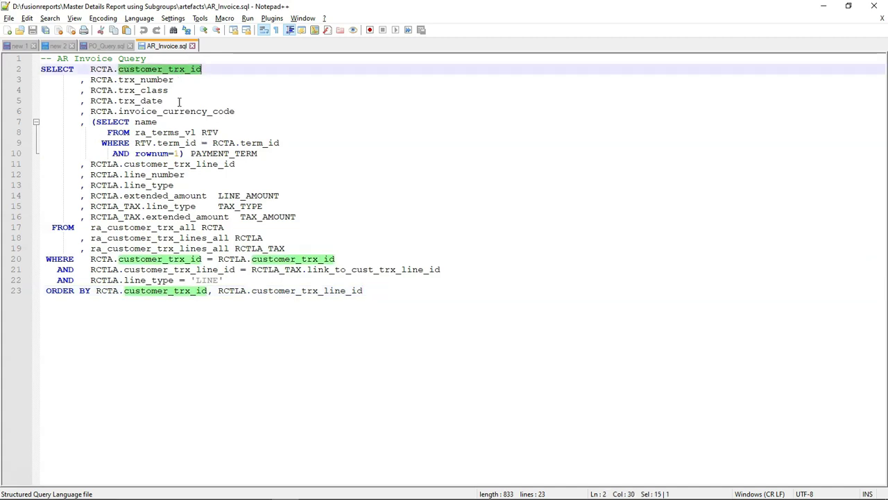
double_click(138, 227)
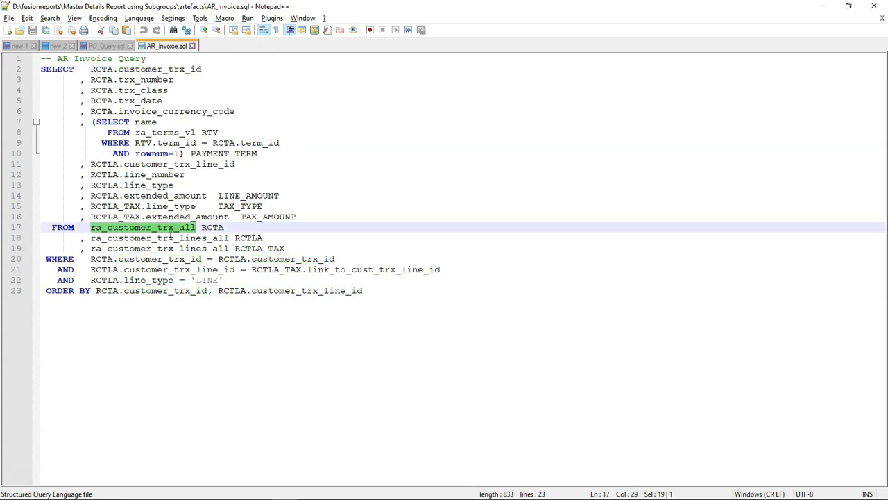
double_click(170, 238)
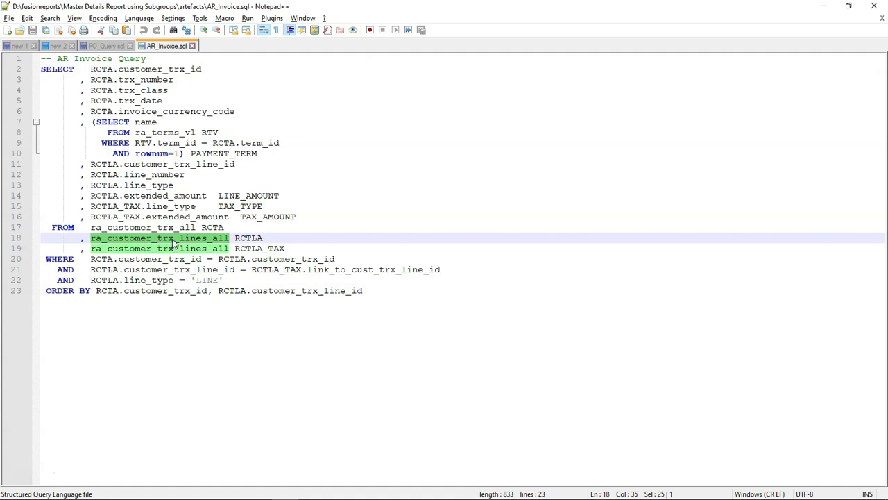
key(alt+Tab)
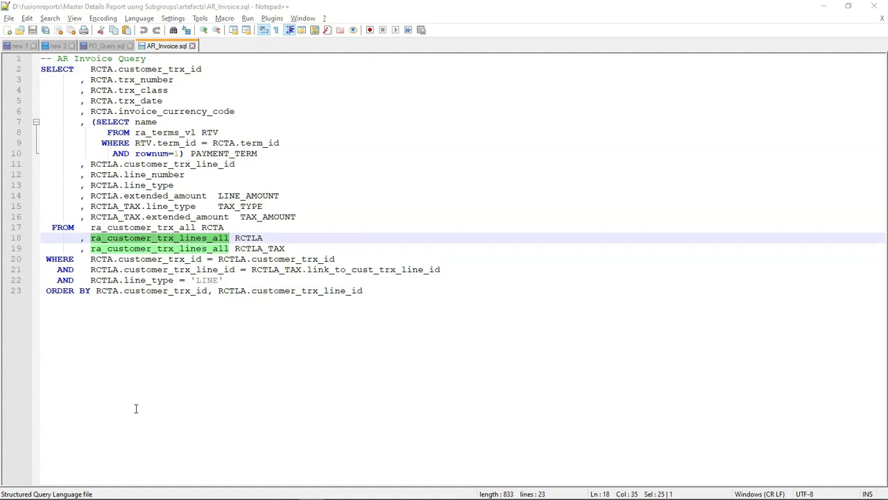
Create a new data model with a SQL query data set named AR_INVOICE on ApplicationDB_FSCM.
key(alt+Tab)
key(alt+Tab)
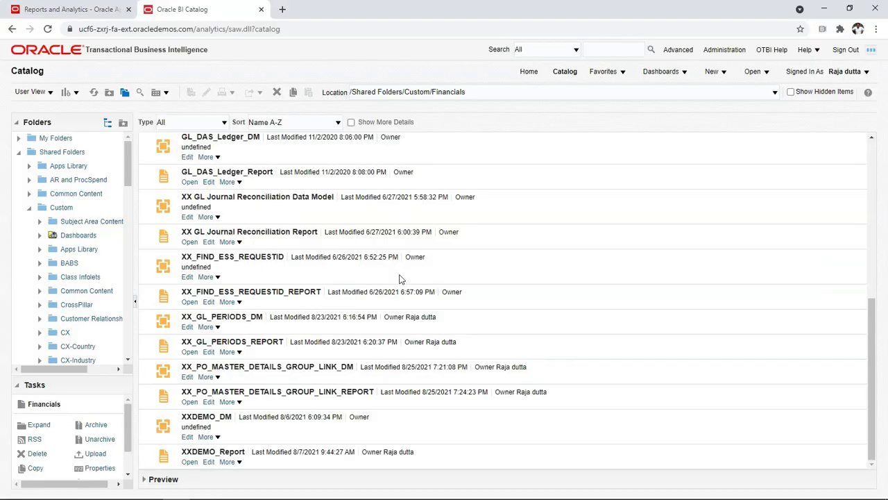
click(725, 73)
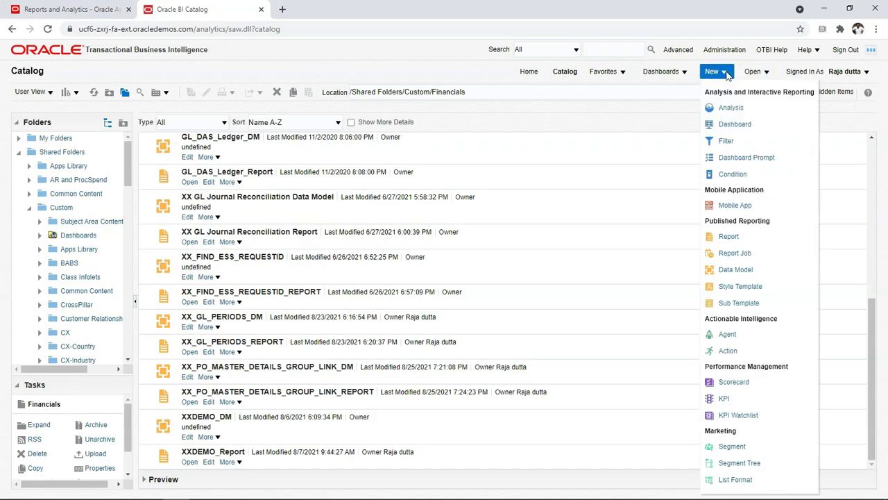
click(737, 271)
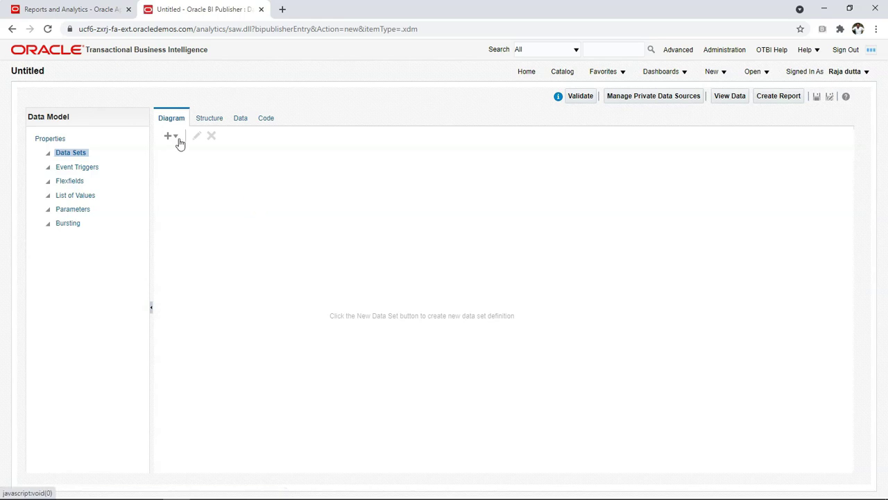
click(173, 136)
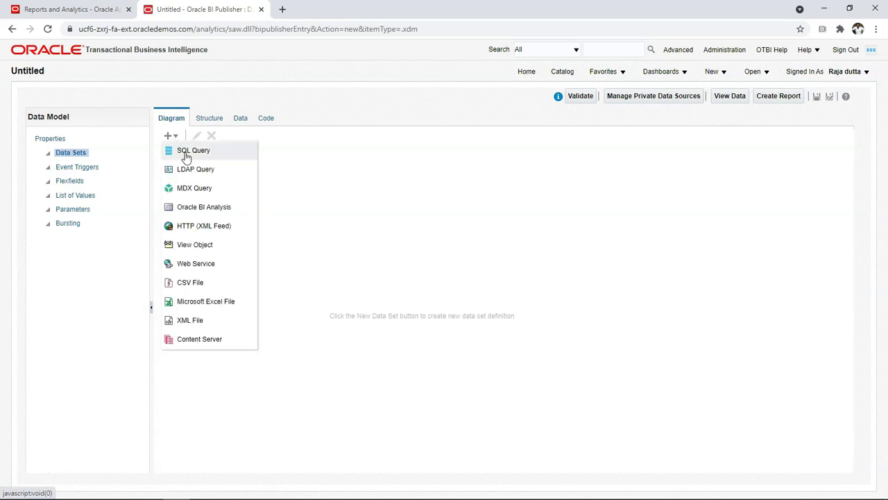
click(186, 156)
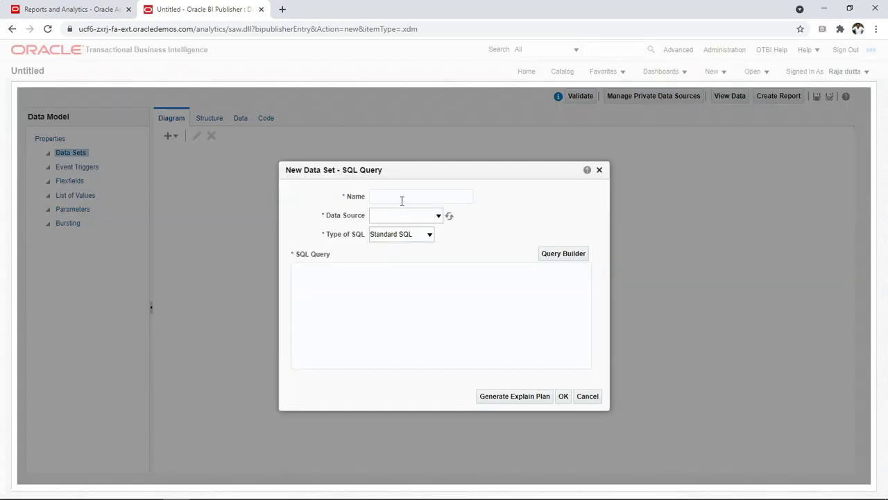
click(402, 199)
text(AR)
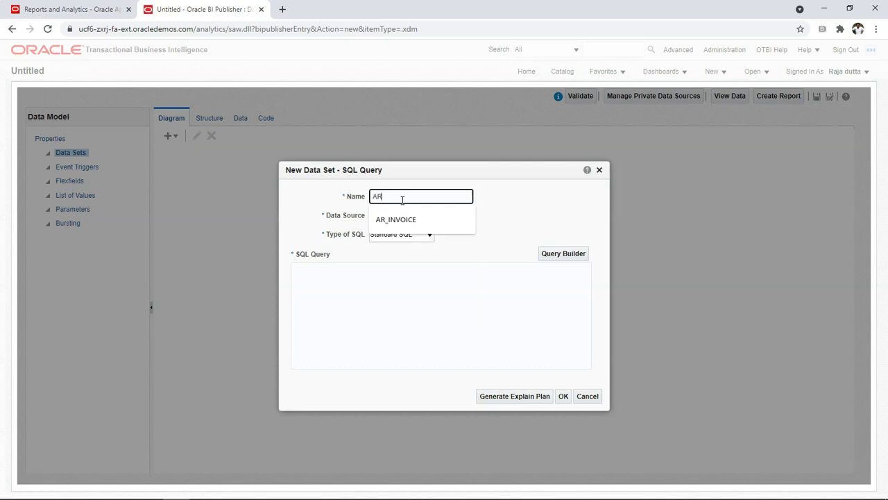
text(_INVOICE)
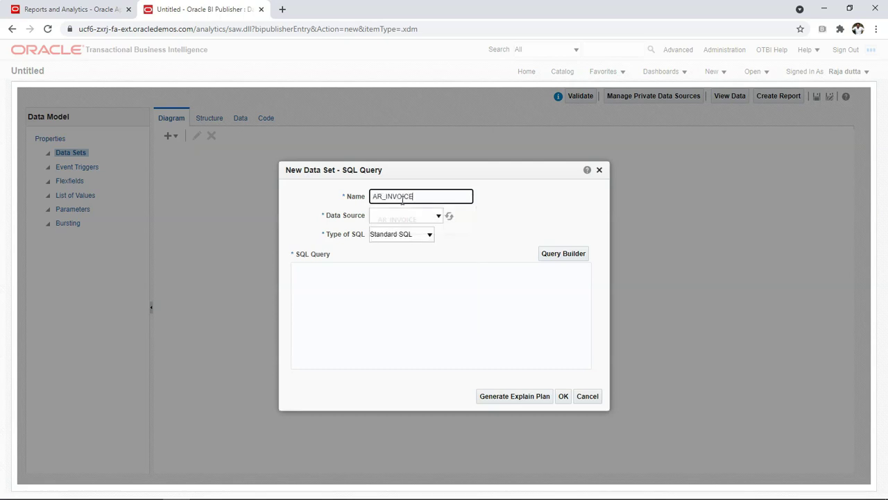
click(399, 217)
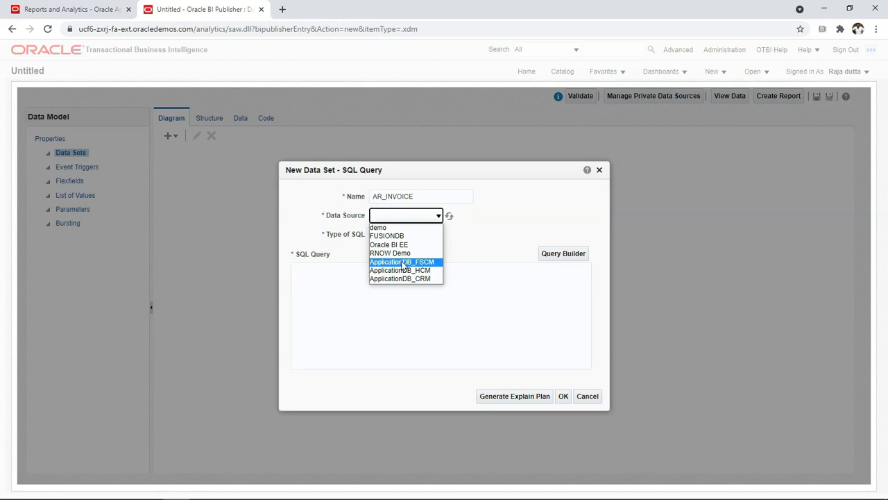
click(402, 262)
click(354, 279)
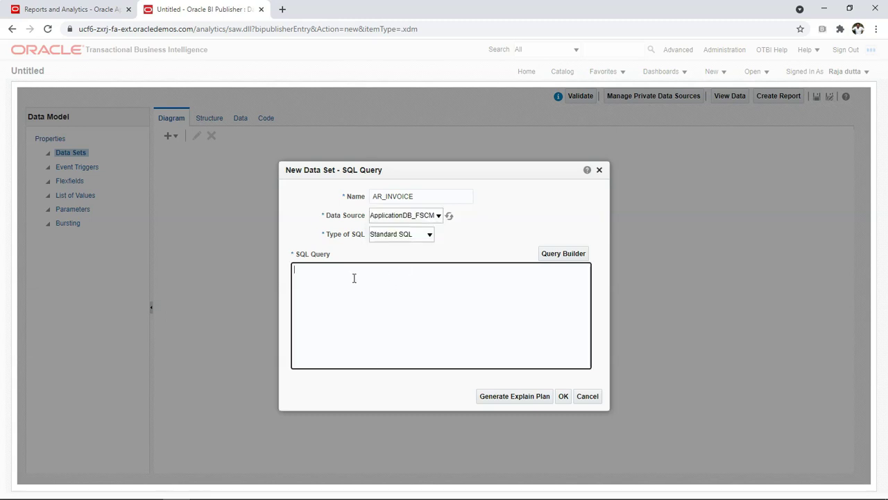
Paste the AR invoice query from Notepad++, delete its comment line, and create the data set.
key(alt+Tab)
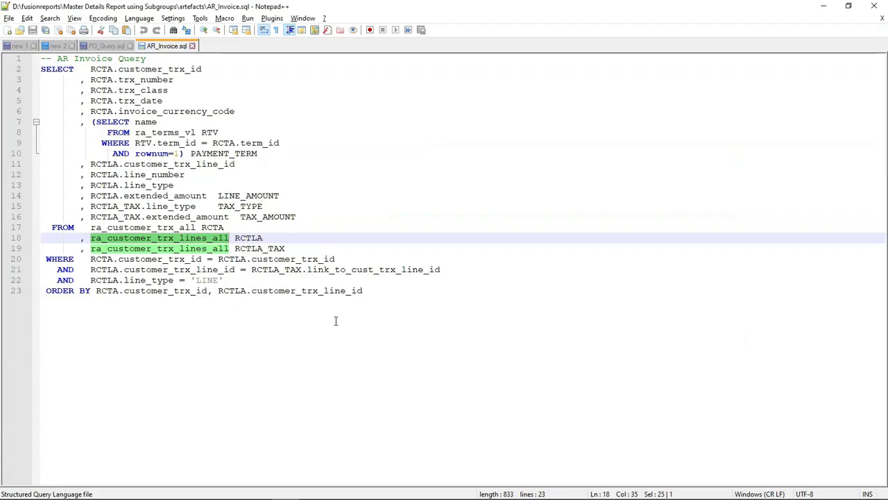
key(ctrl+a)
key(ctrl+c)
key(alt+Tab)
key(ctrl+v)
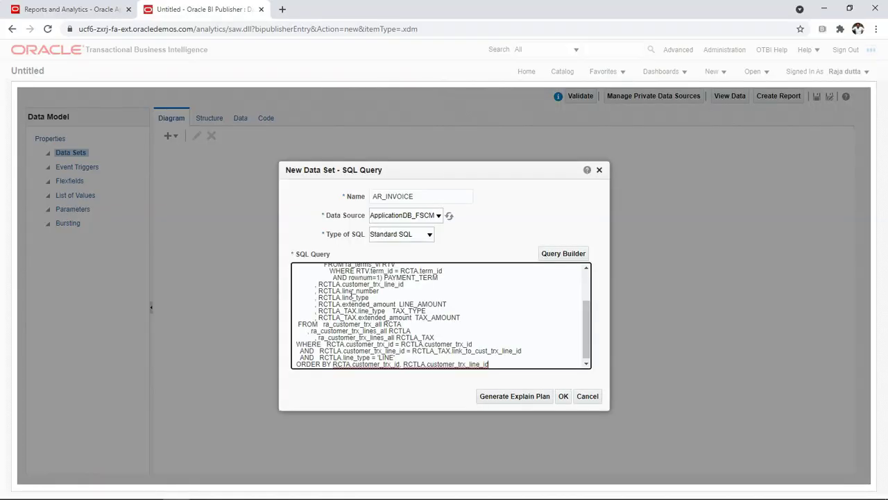
key(ctrl+Home)
drag(353, 269, 273, 270)
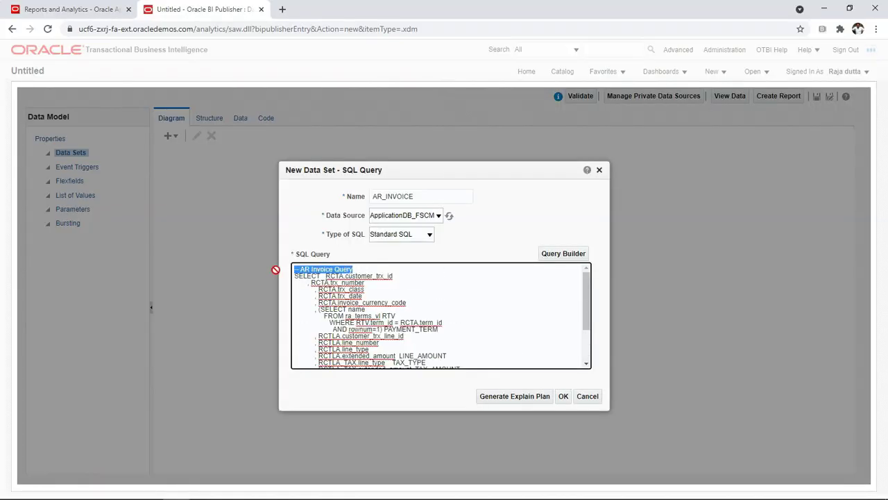
key(Delete)
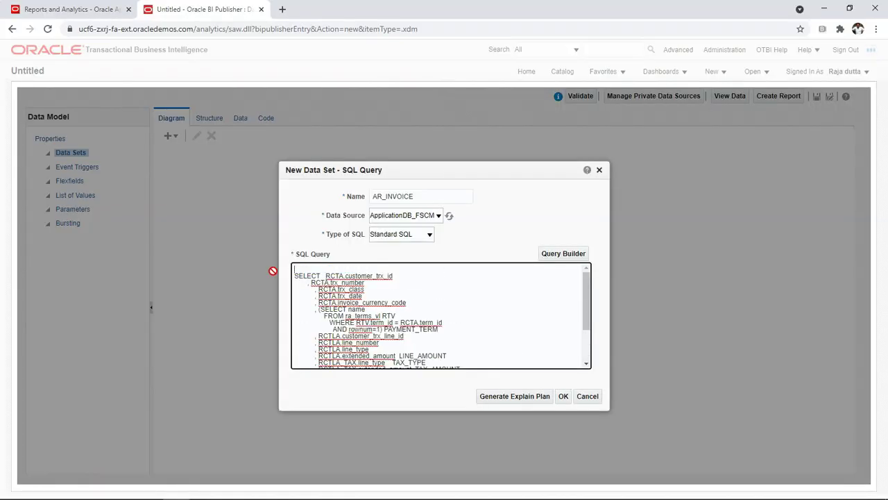
key(Delete)
click(563, 395)
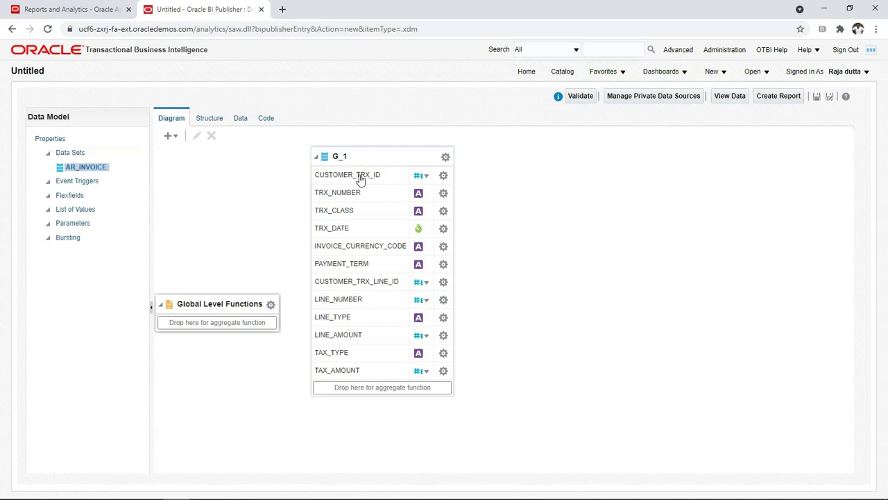
Group by CUSTOMER_TRX_ID and move TRX_NUMBER, TRX_CLASS, TRX_DATE, INVOICE_CURRENCY_CODE and PAYMENT_TERM into G_1.
click(443, 177)
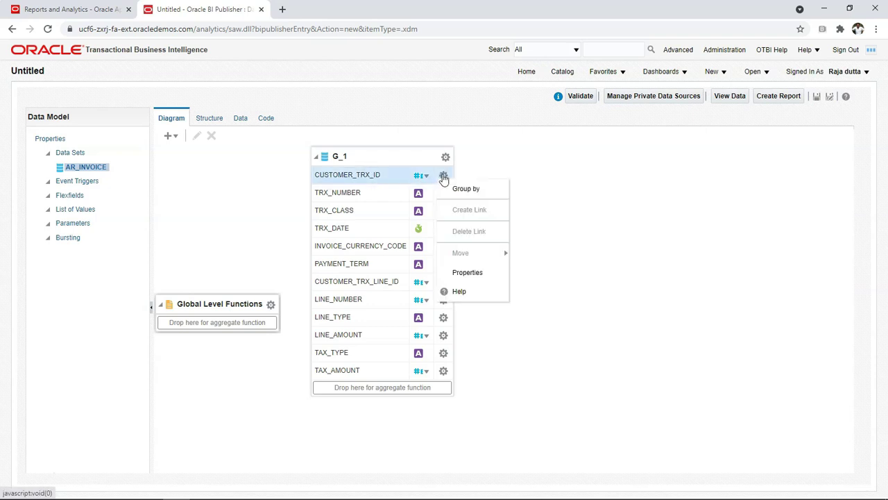
click(463, 189)
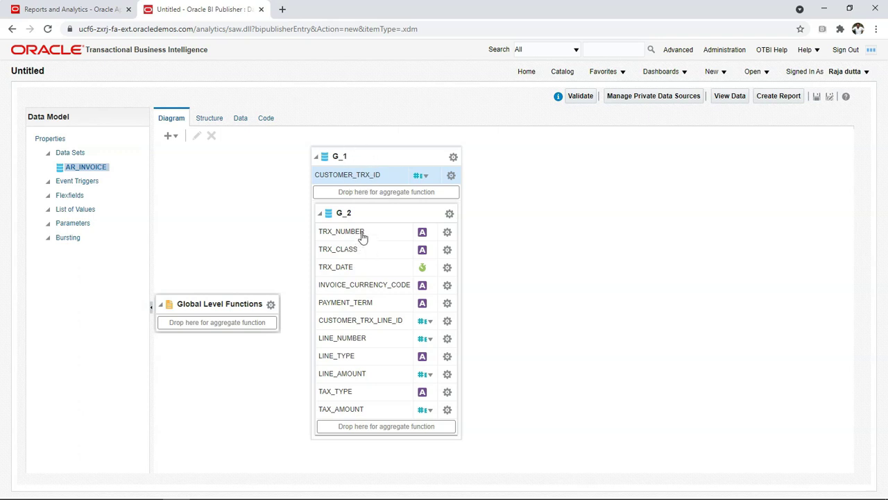
drag(361, 237, 362, 182)
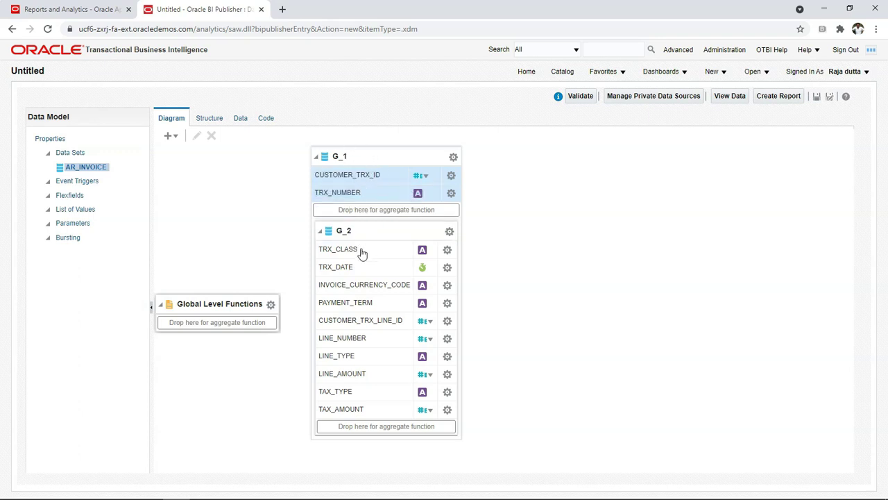
drag(361, 253, 362, 210)
drag(342, 274, 351, 225)
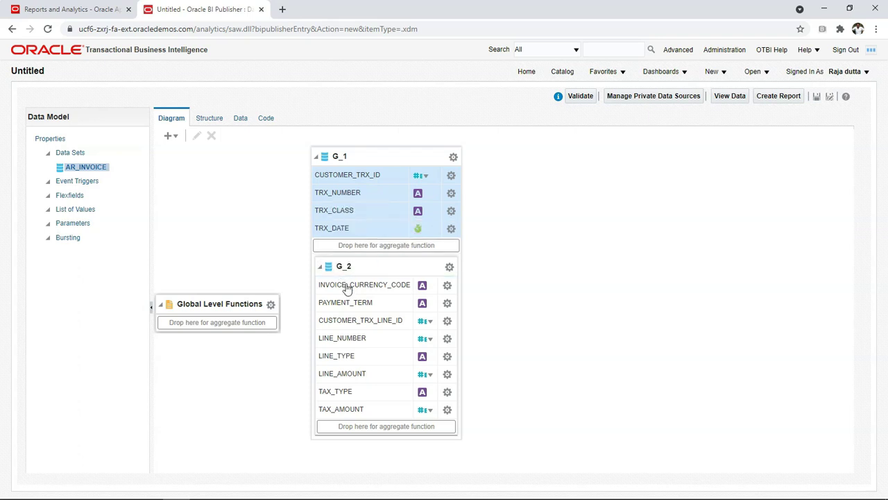
drag(347, 288, 352, 243)
drag(349, 304, 352, 258)
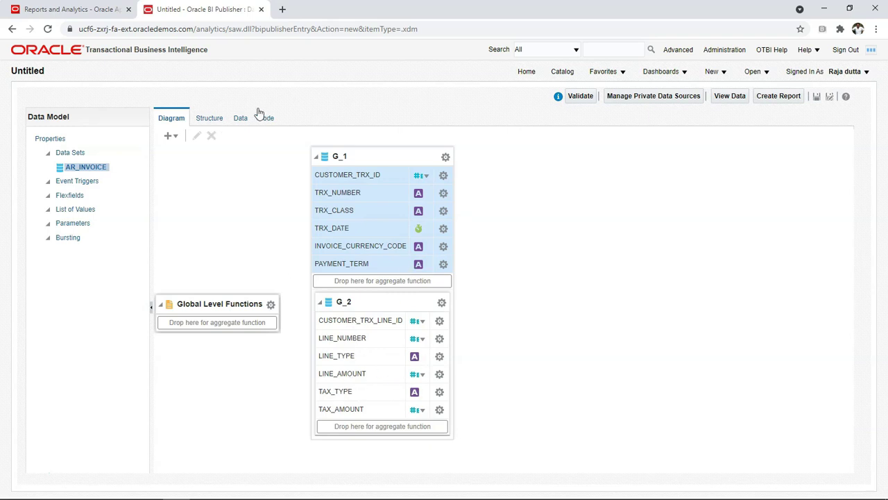
Preview the data model output in Table View with 200 rows.
click(240, 119)
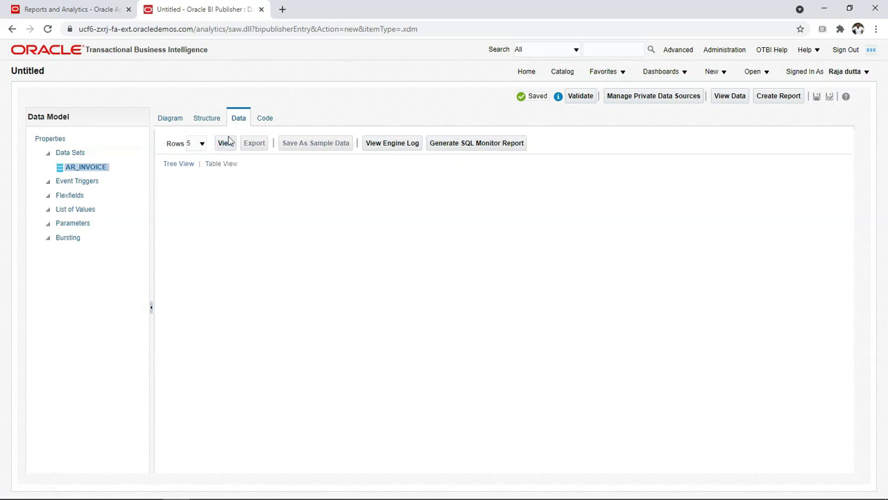
click(226, 143)
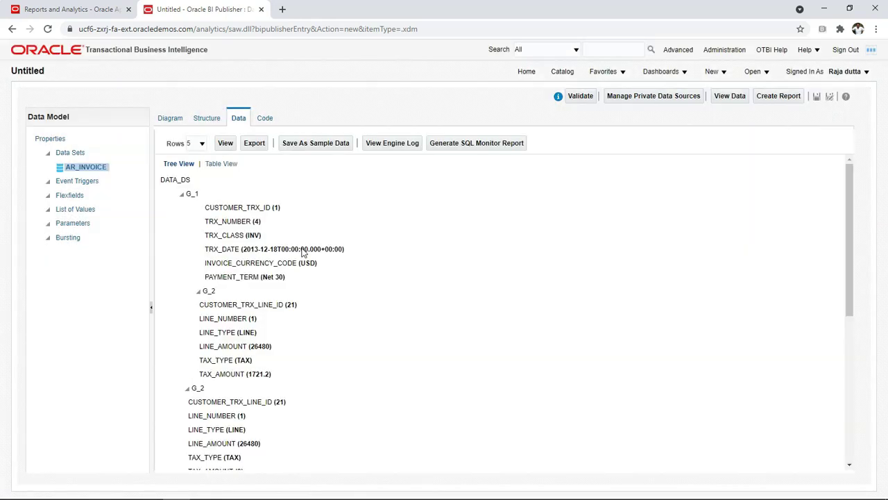
click(223, 163)
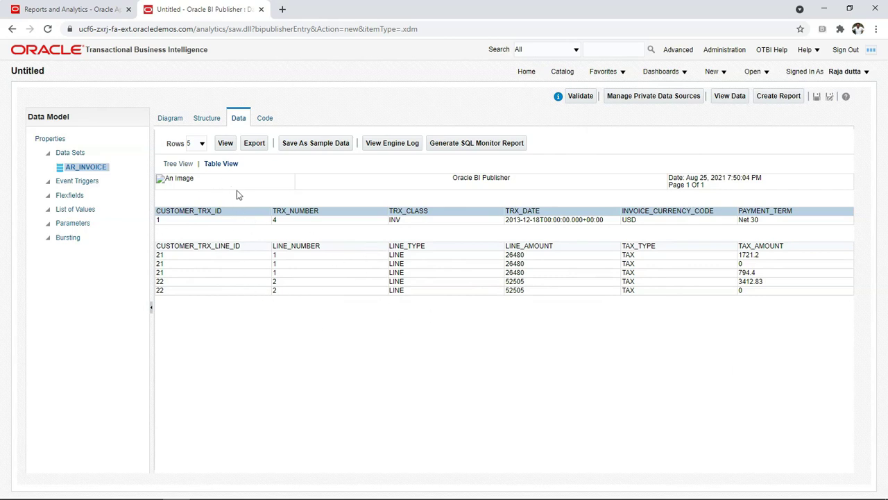
click(200, 143)
click(201, 190)
click(225, 144)
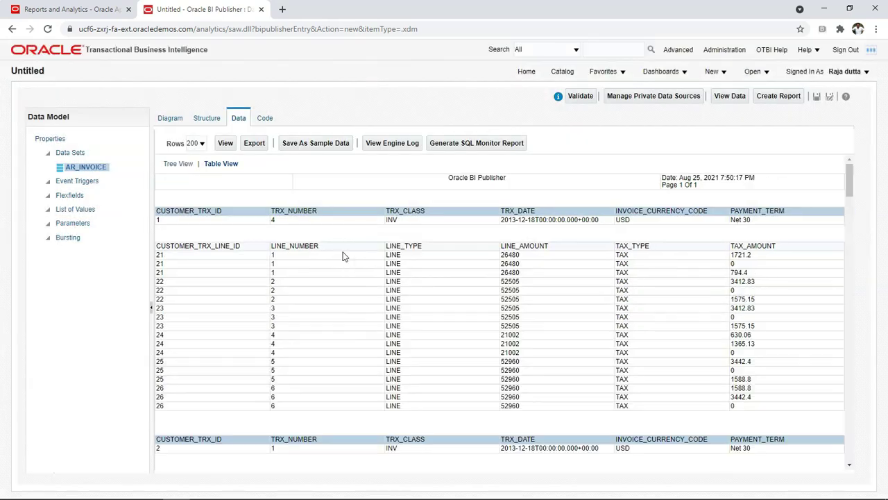
Scroll through the results and point out the first invoice's header row and its line and tax rows.
scroll(351, 322, down, 3)
drag(160, 212, 781, 221)
drag(309, 261, 571, 396)
click(553, 331)
scroll(414, 347, down, 15)
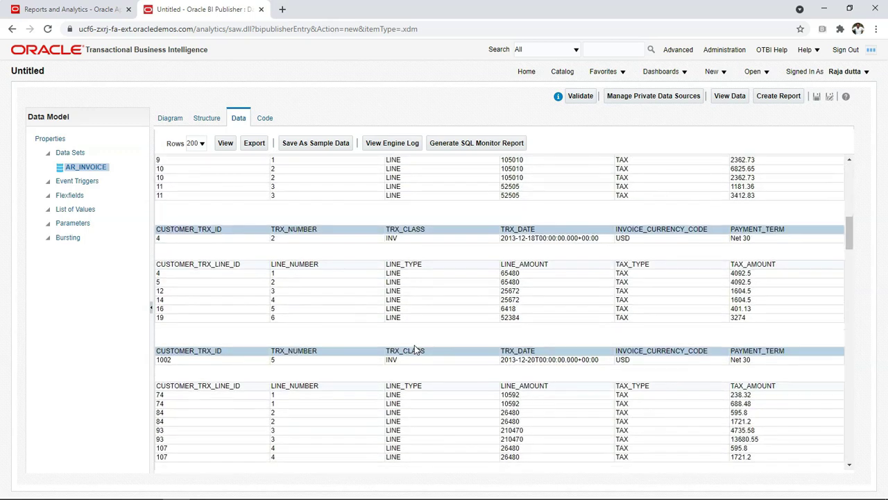
scroll(414, 344, down, 15)
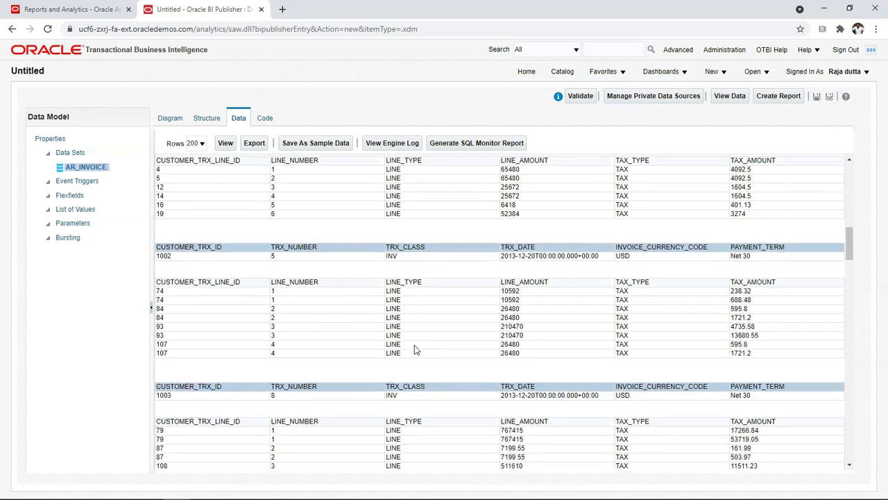
scroll(301, 169, up, 20)
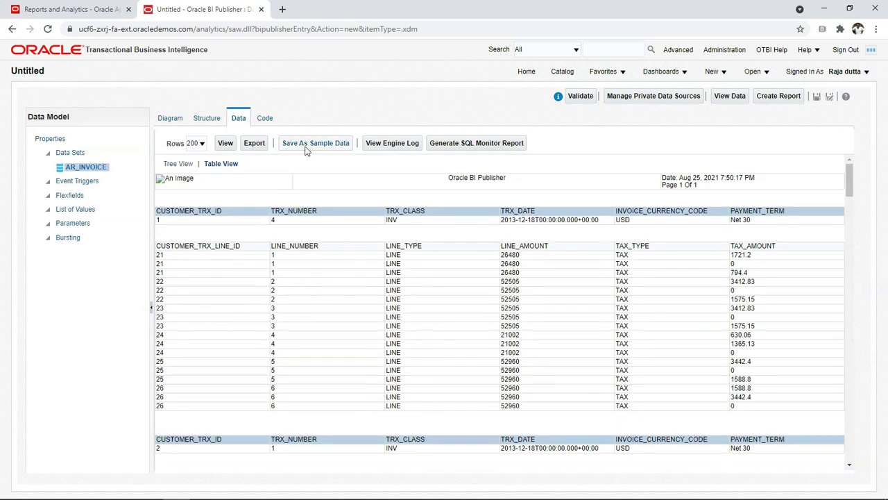
Save the previewed rows as sample data and pick Shared Folders/Custom/Financials as the save location.
click(306, 148)
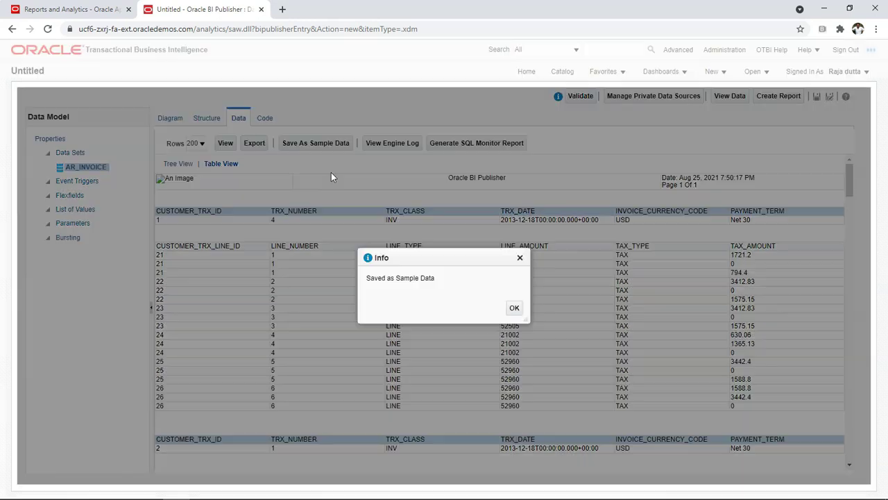
click(515, 308)
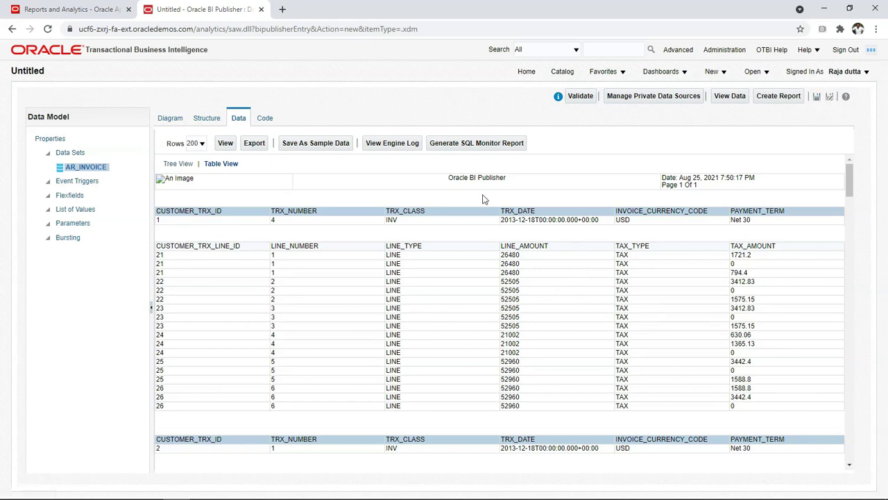
key(ctrl+s)
click(292, 197)
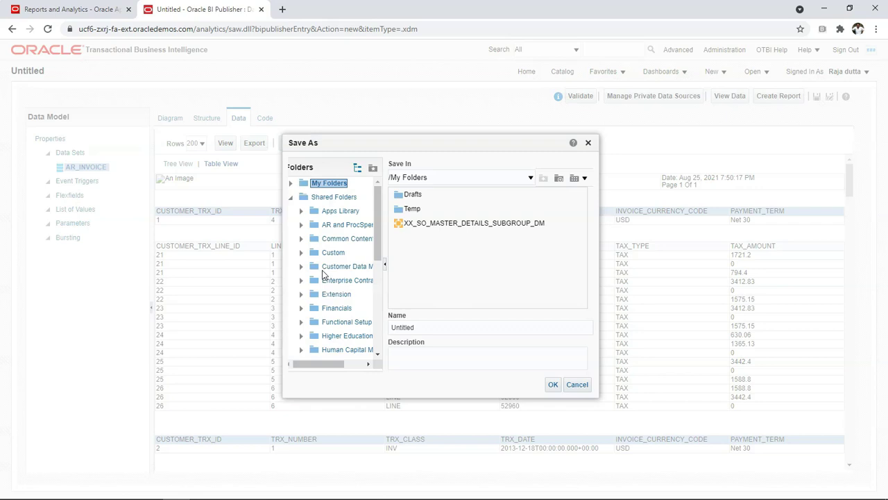
scroll(327, 268, down, 1)
scroll(328, 268, up, 1)
click(302, 253)
scroll(343, 253, down, 3)
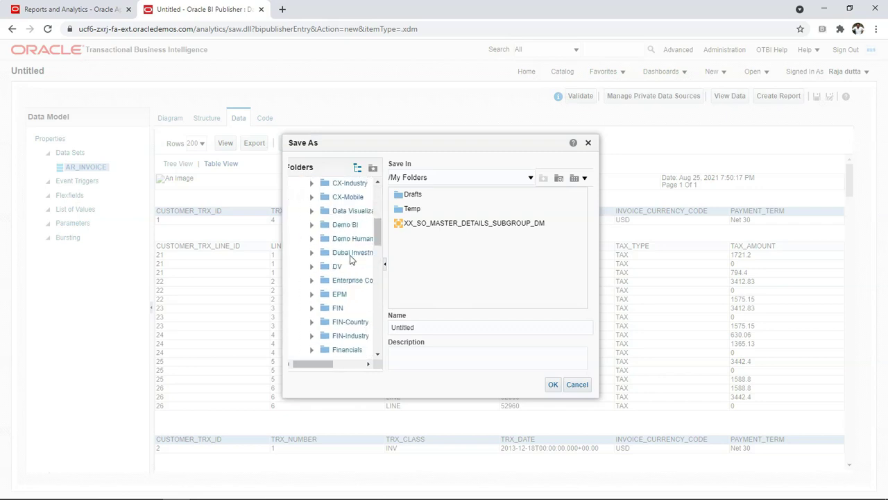
click(350, 350)
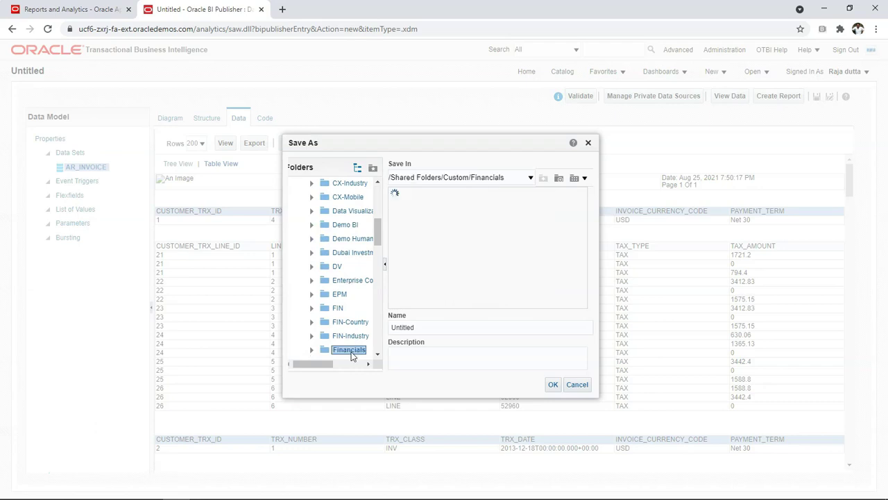
Name the data model XX_AR_INV_MASTER_DETAILS_SUBGROUP_DM and save it.
click(418, 358)
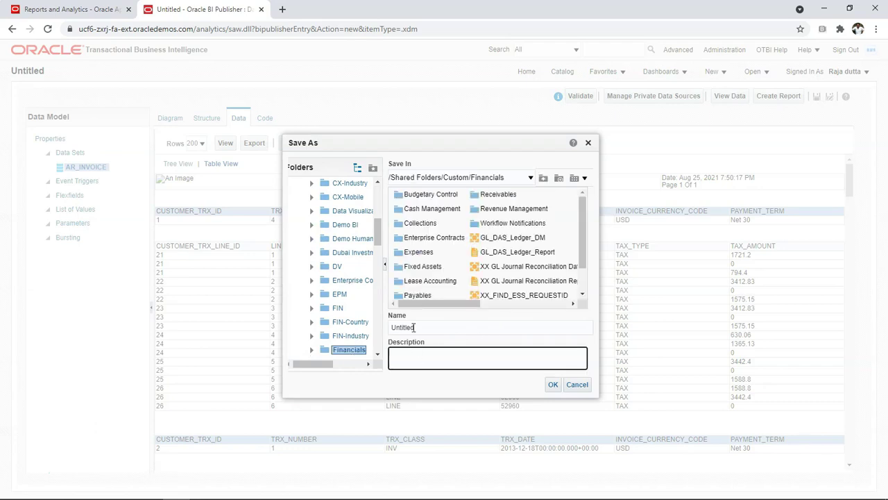
click(414, 327)
drag(451, 332, 379, 334)
text(XX_AR_)
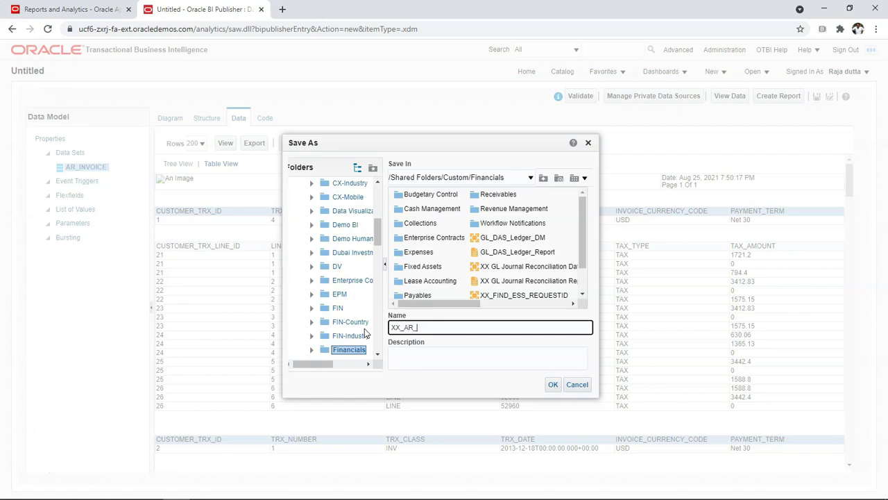
text(INV_MASTER_DETAILS_SUBGROUP_DM)
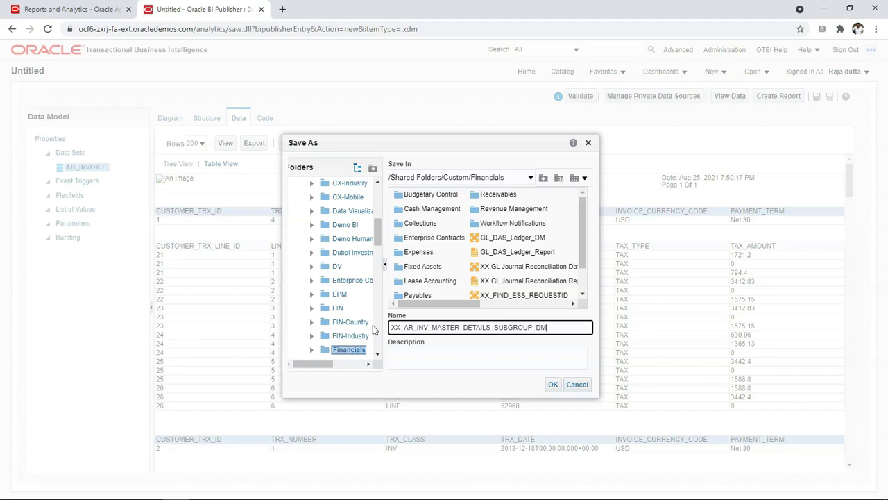
double_click(529, 331)
key(ctrl+c)
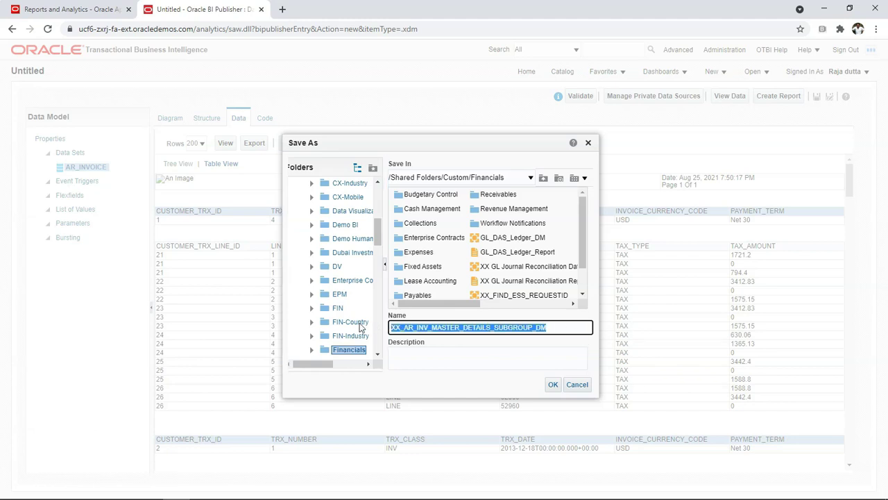
click(554, 384)
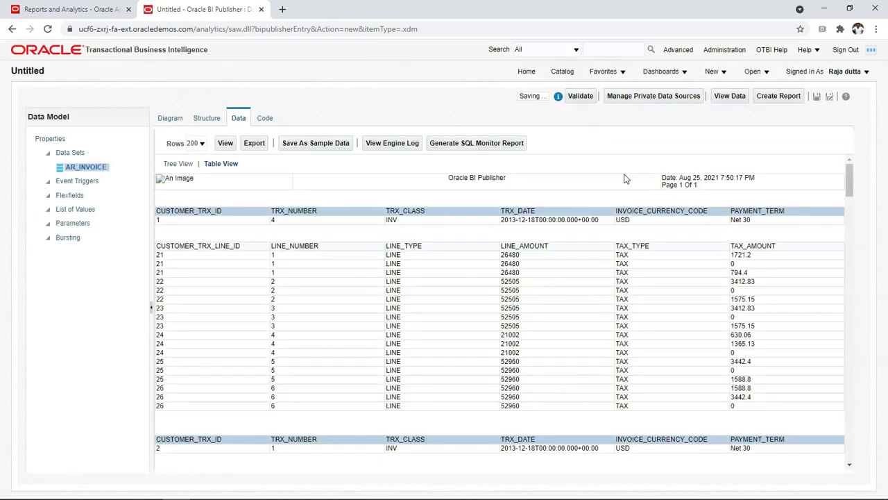
Build a report from the data model in the Report Editor, saved as XX_AR_INV_MASTER_DETAILS_SUBGROUP_REPORT.
click(789, 101)
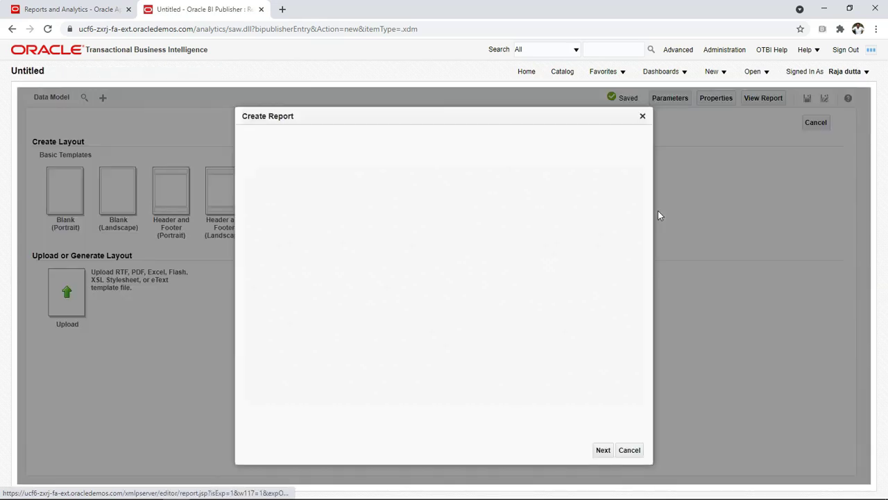
drag(324, 257, 528, 261)
click(510, 292)
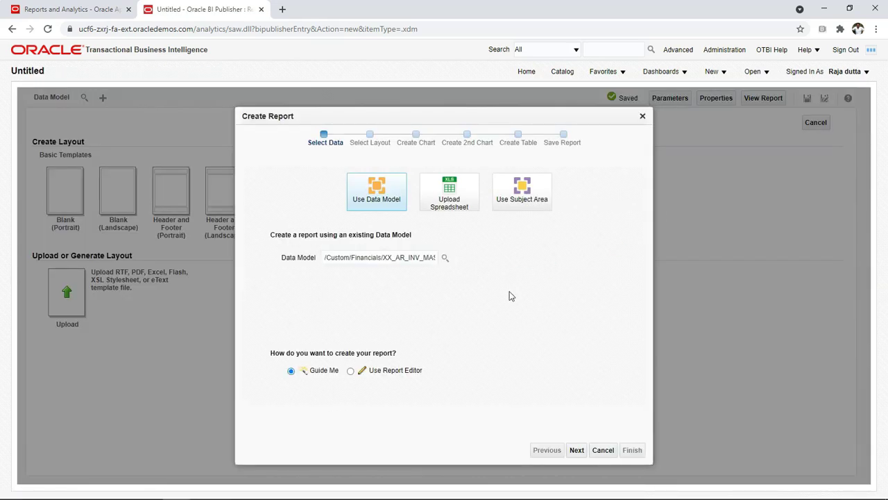
click(350, 370)
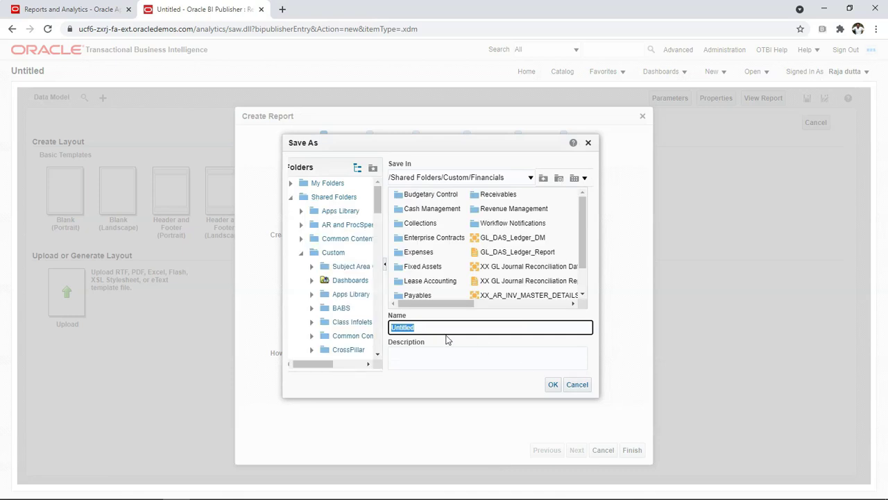
key(ctrl+v)
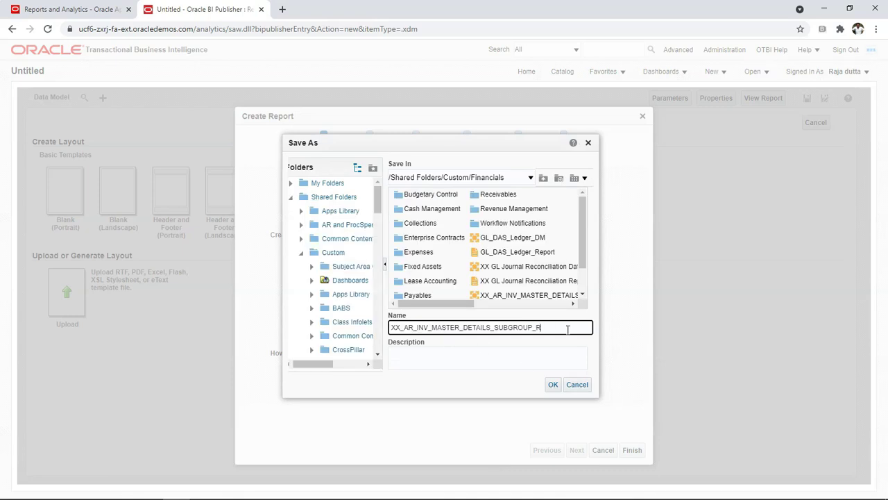
click(553, 384)
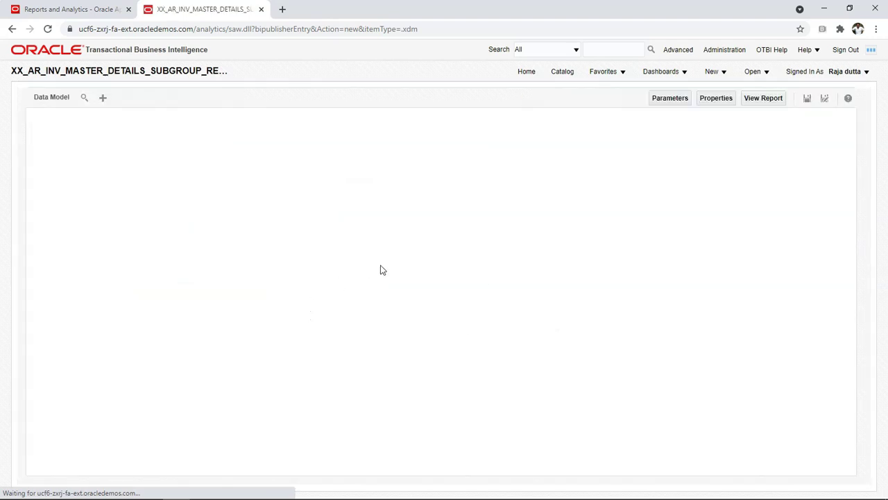
Generate a default layout from the data model, keeping the template name TEMPLATE.
click(272, 292)
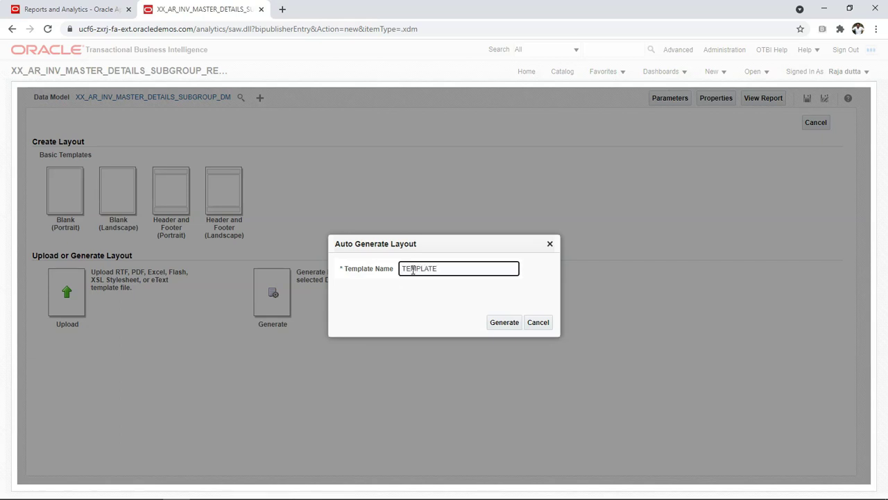
click(507, 323)
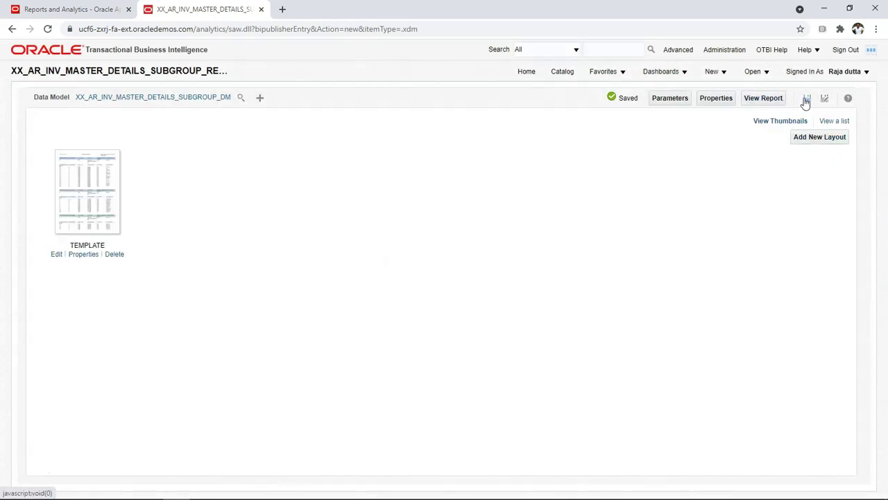
View the report output and point out the first invoice's header table and its line and tax table.
click(766, 100)
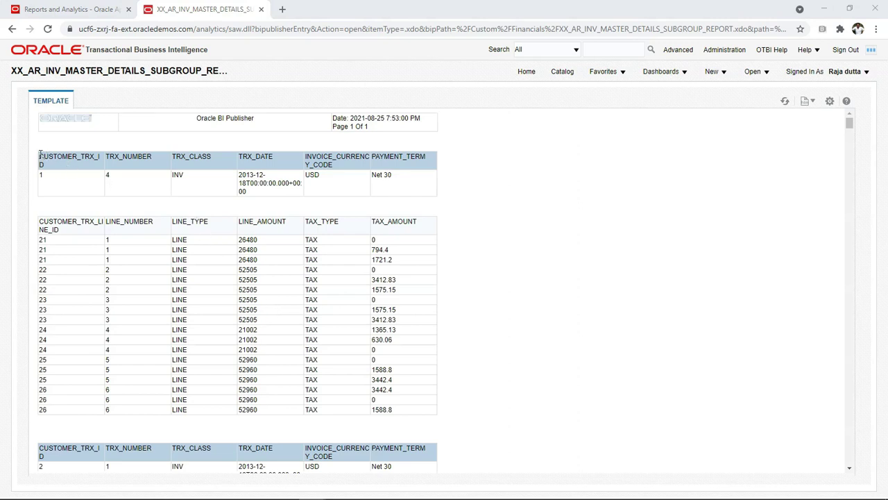
drag(40, 154, 412, 187)
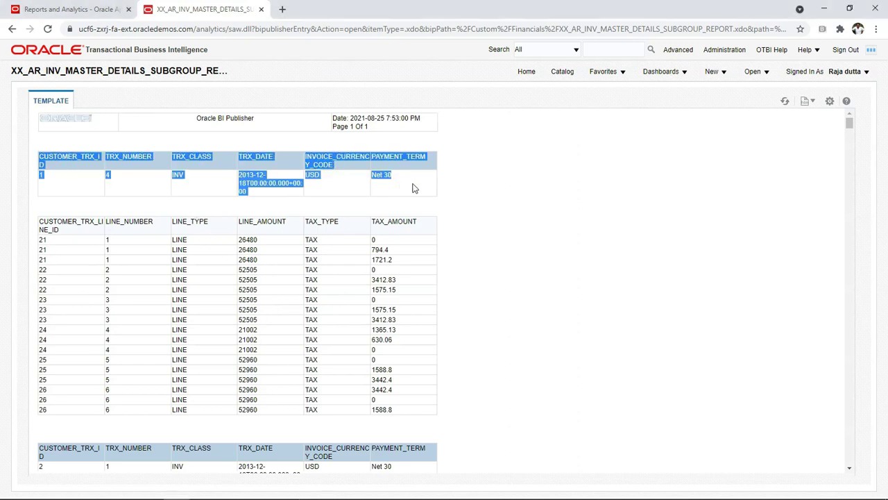
drag(44, 221, 503, 410)
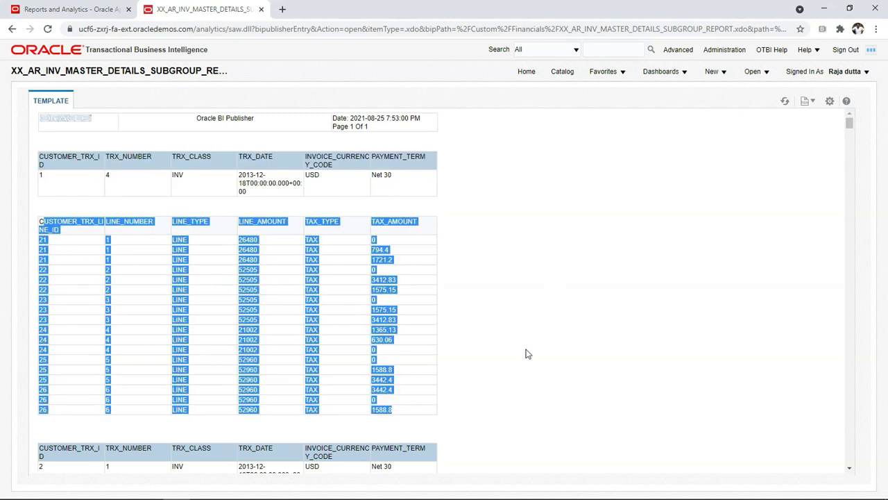
scroll(526, 354, down, 3)
scroll(308, 333, down, 10)
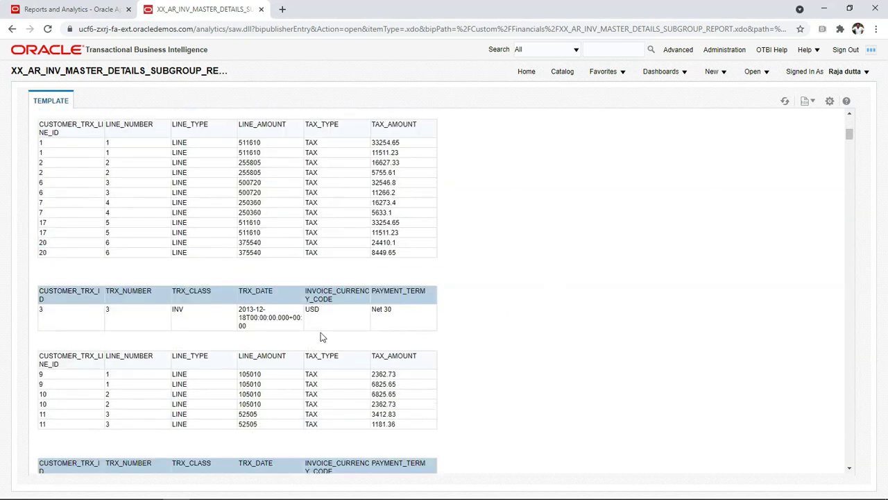
scroll(322, 335, up, 10)
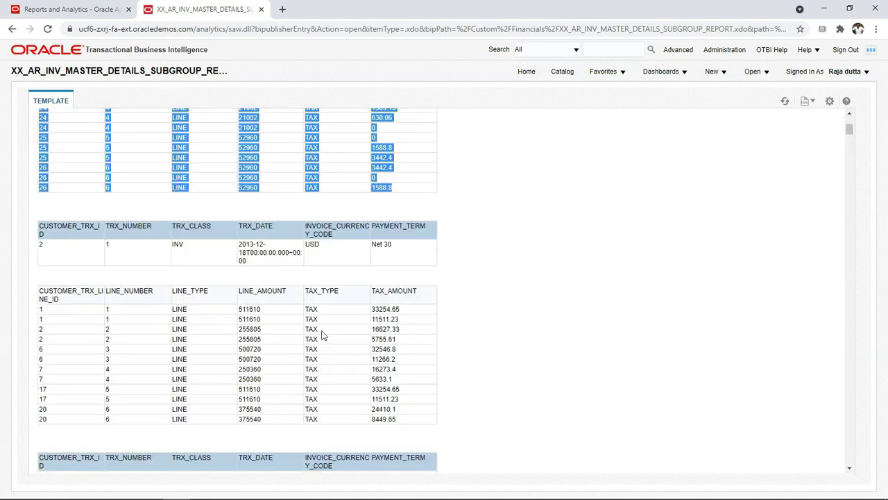
click(329, 292)
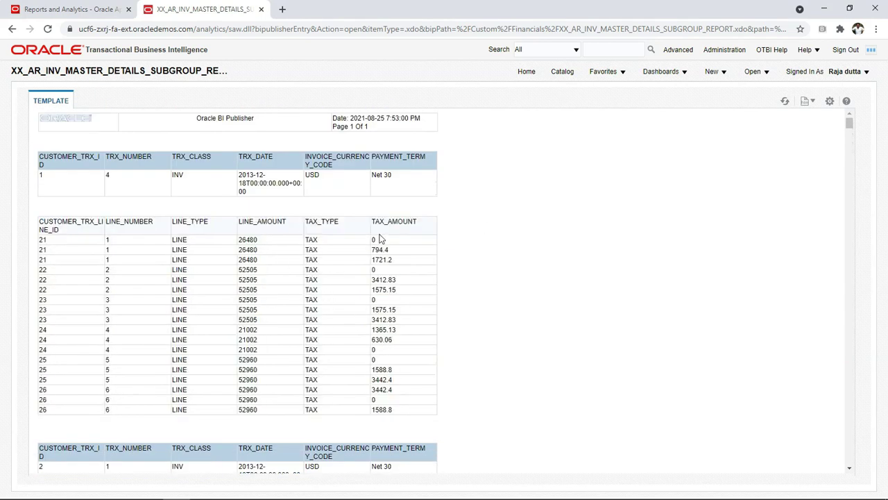
drag(41, 154, 399, 181)
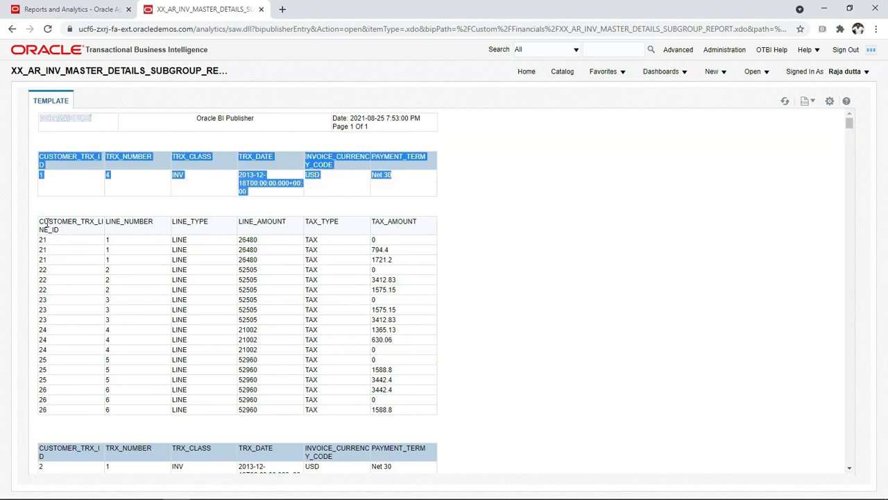
drag(43, 220, 404, 411)
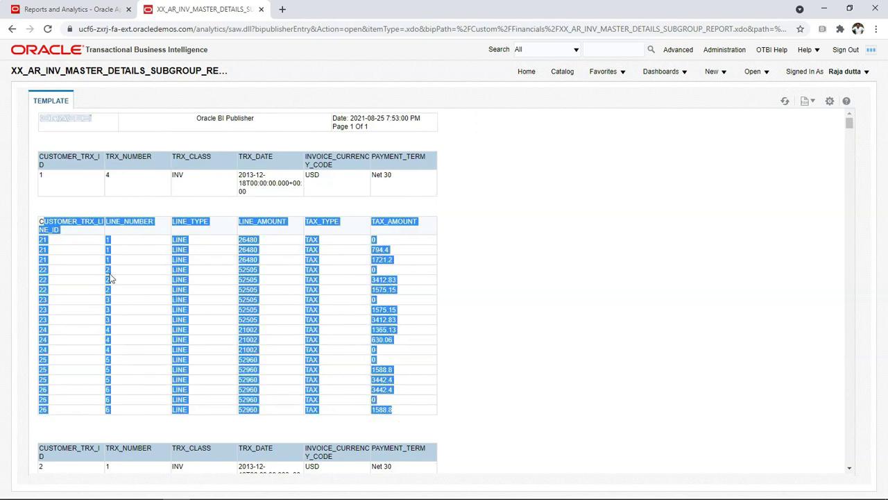
key(alt+Tab)
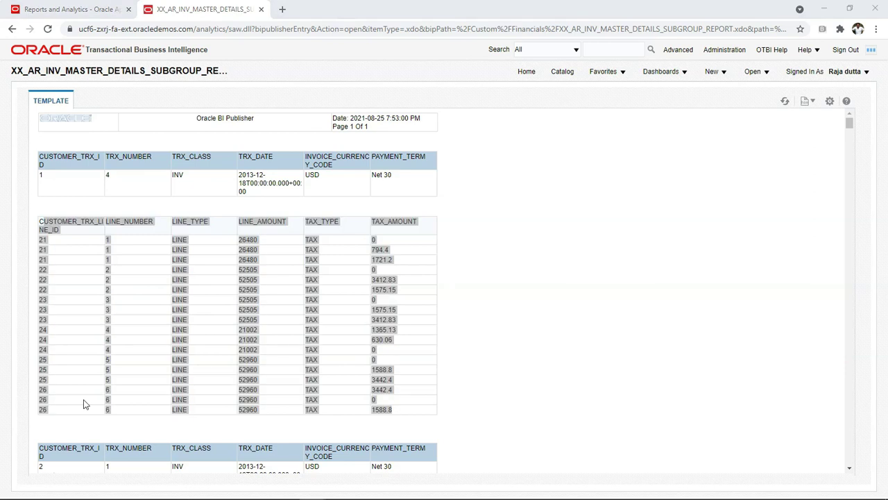